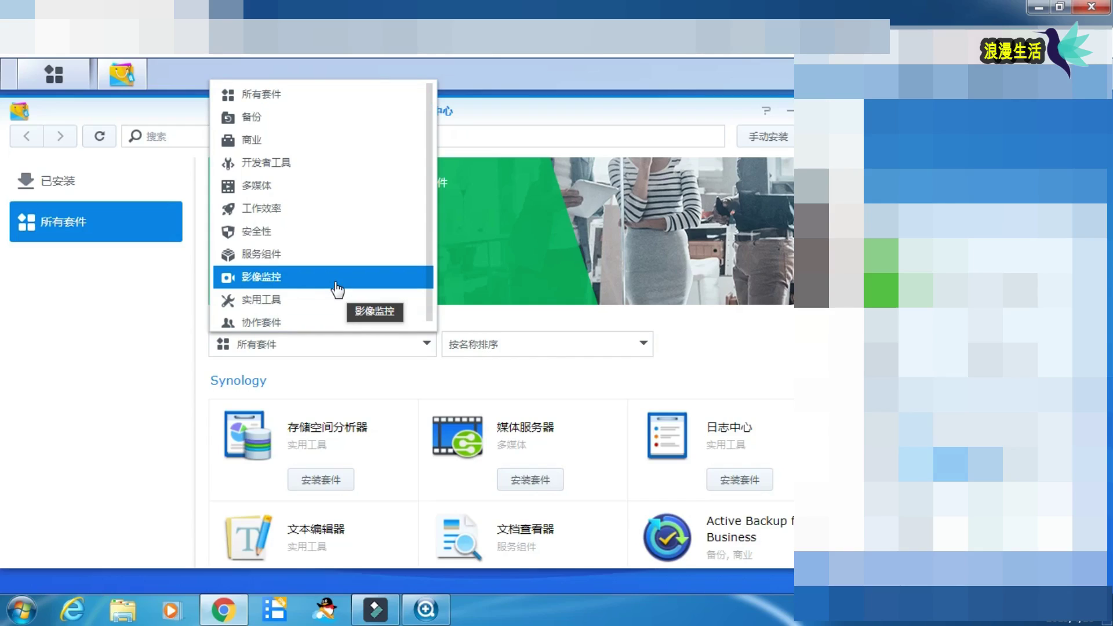
Install the Surveillance Station package from the 影像监控 category with the default settings and launch it.
left_click(336, 289)
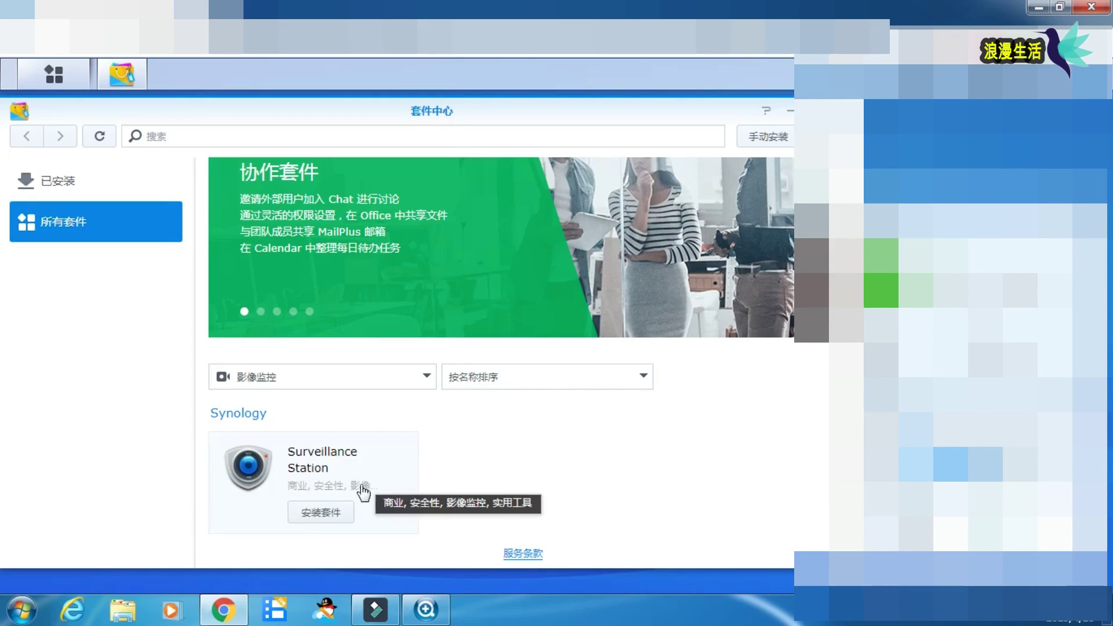
left_click(319, 519)
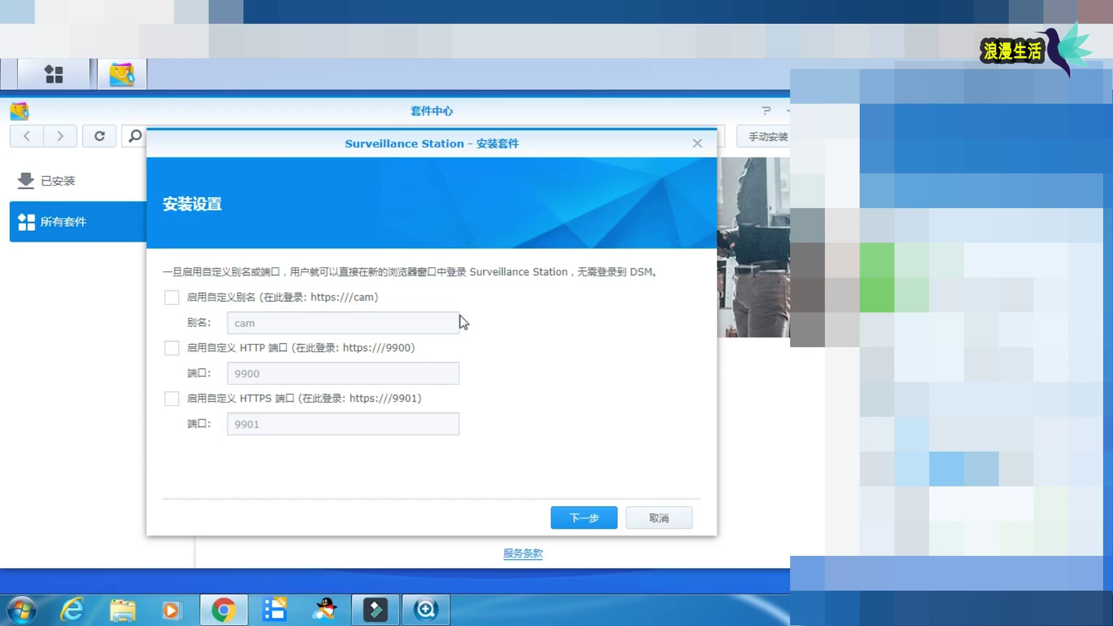
left_click(582, 519)
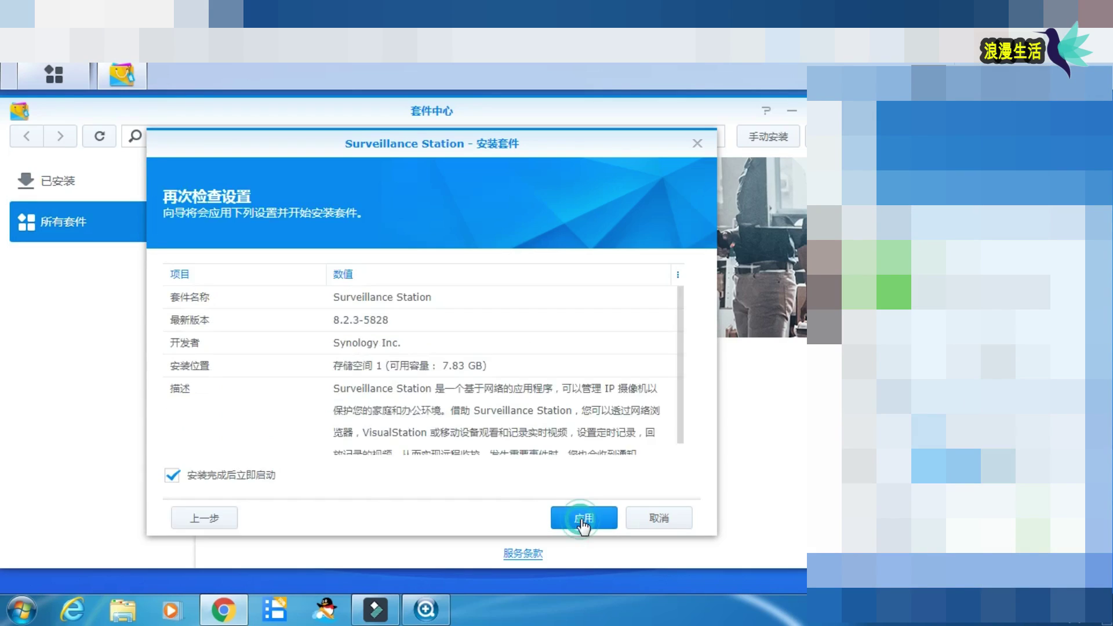
left_click(591, 520)
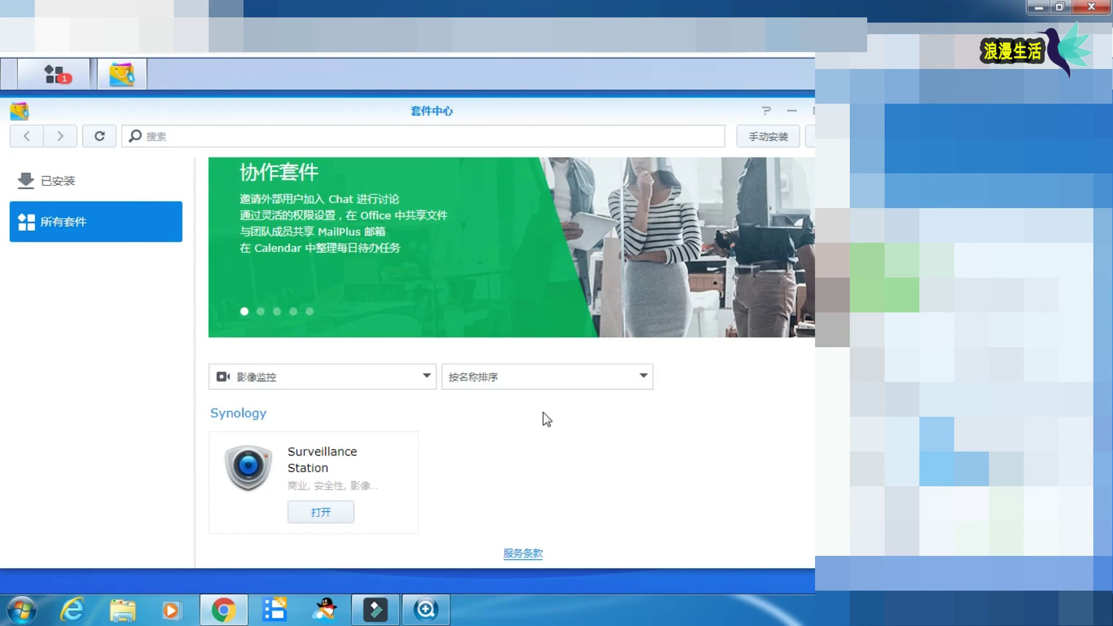
left_click(329, 516)
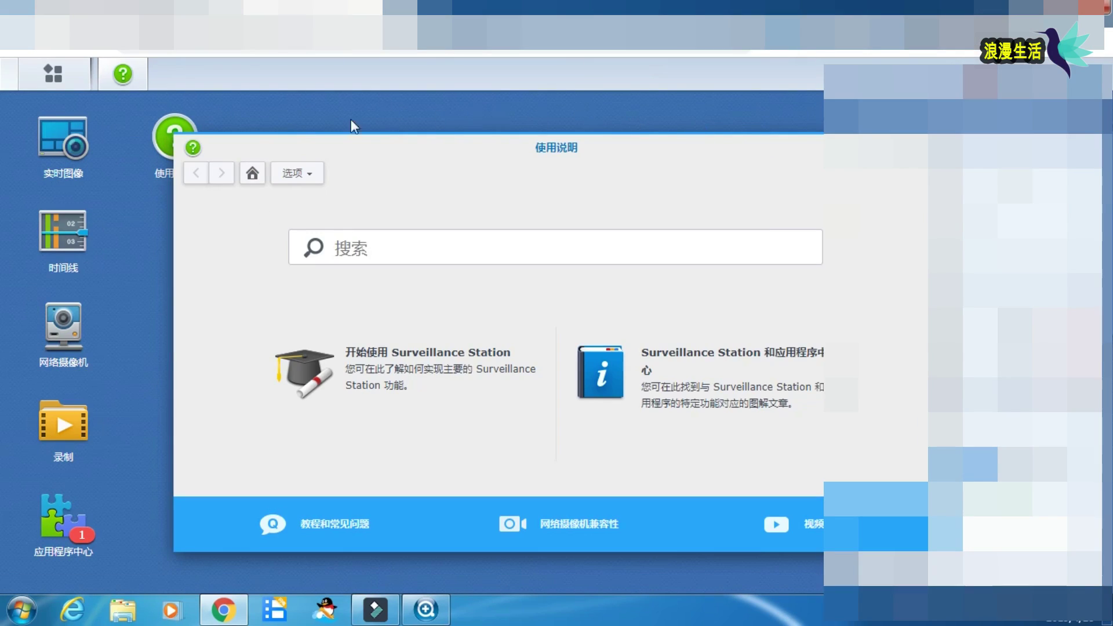
key("Escape")
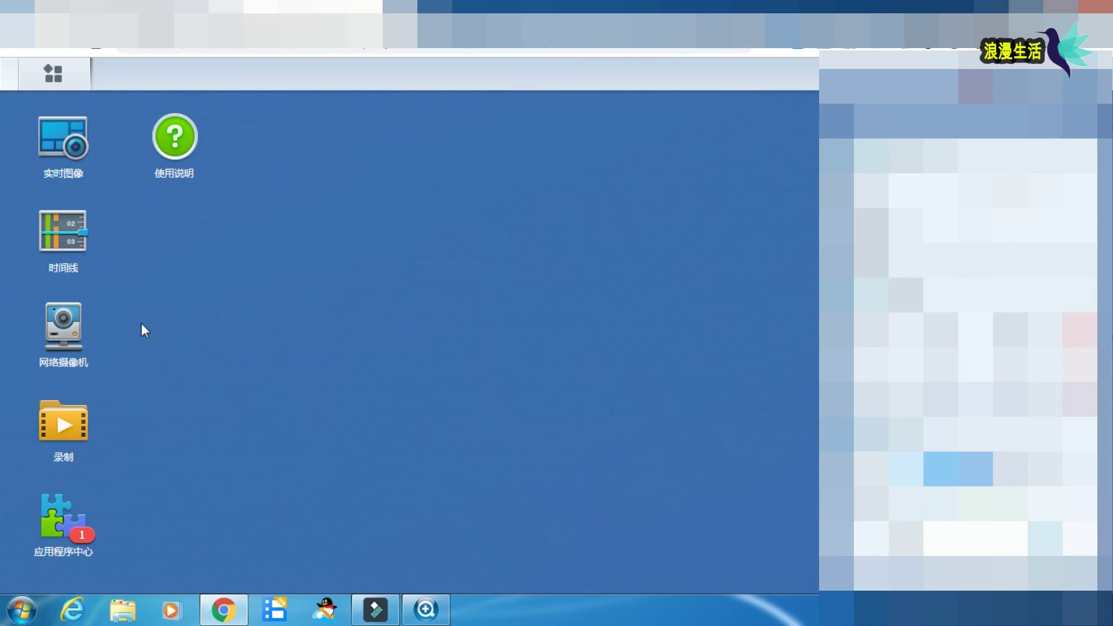
Examine the network camera list and the available options for adding a camera.
left_click(64, 339)
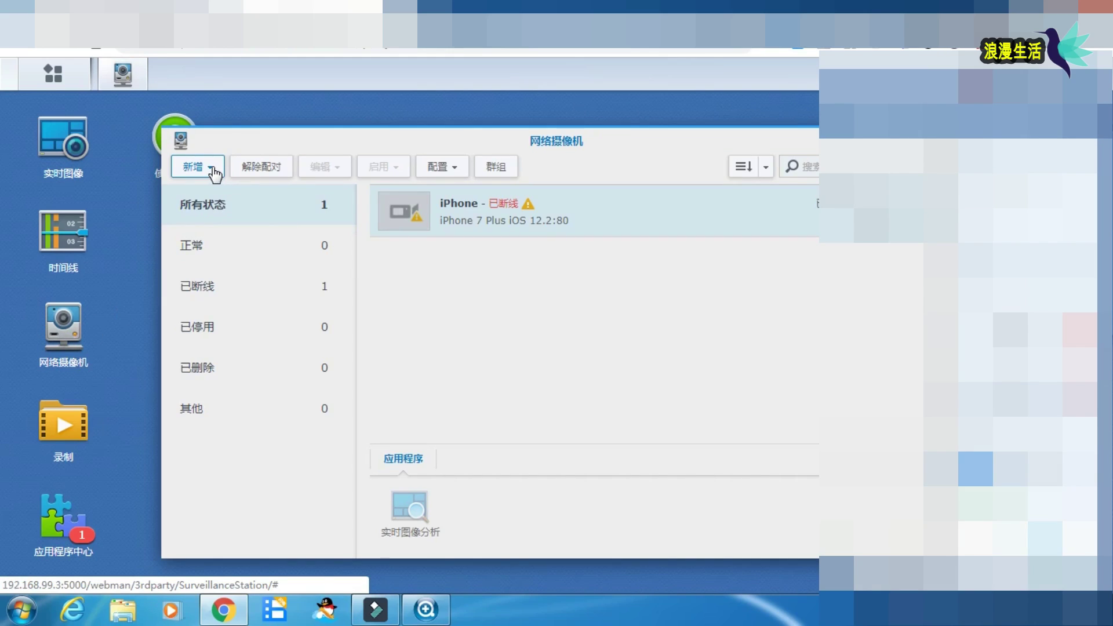
left_click(215, 170)
left_click(659, 293)
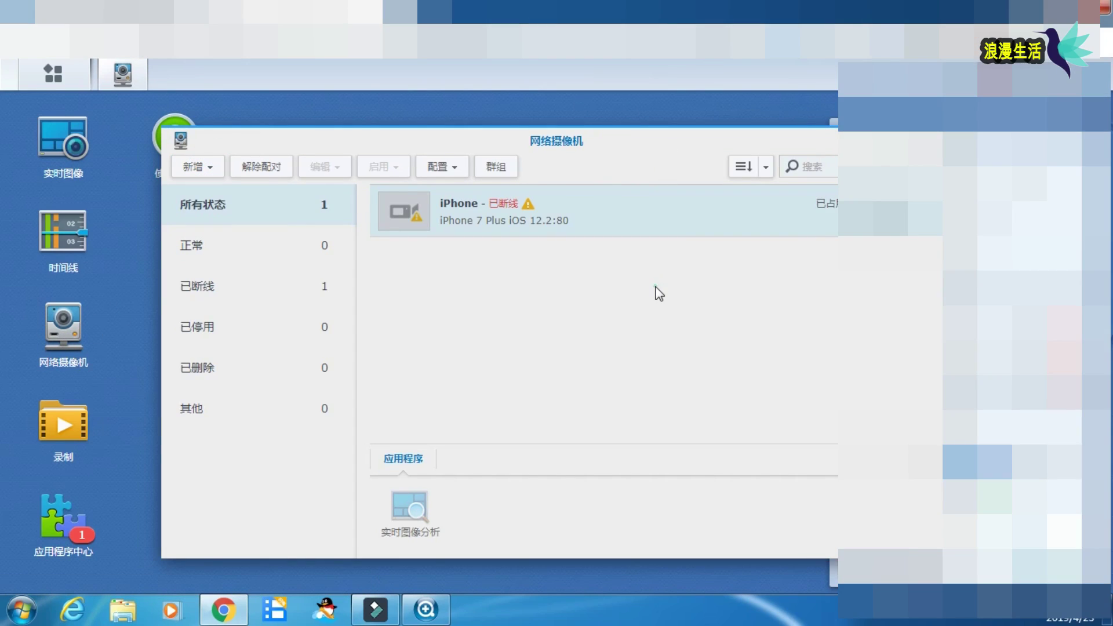
left_click(218, 169)
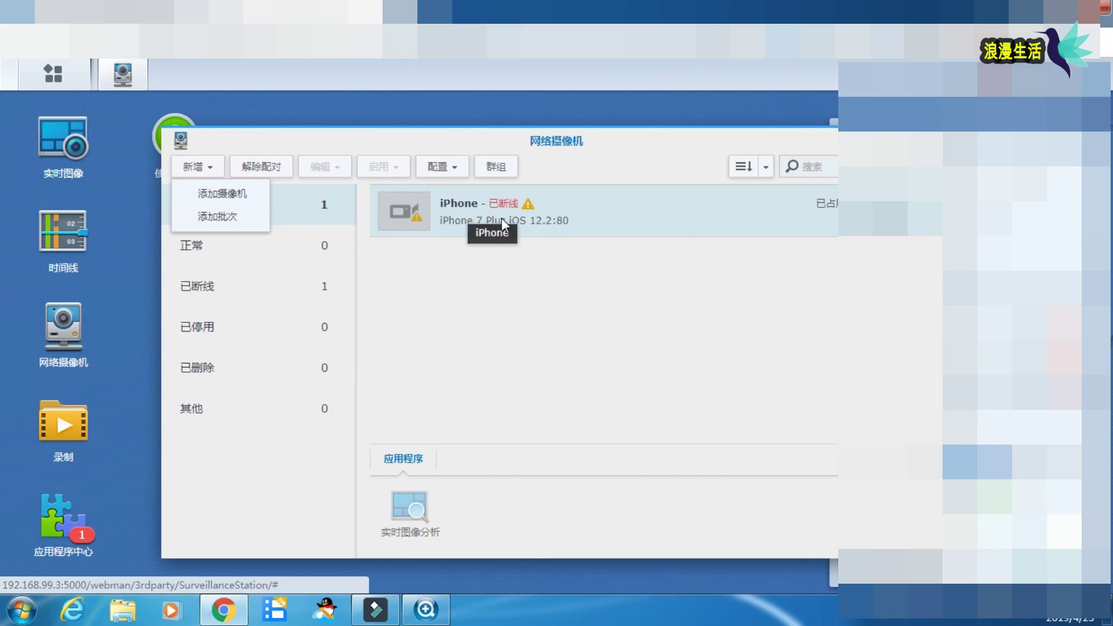
left_click(524, 272)
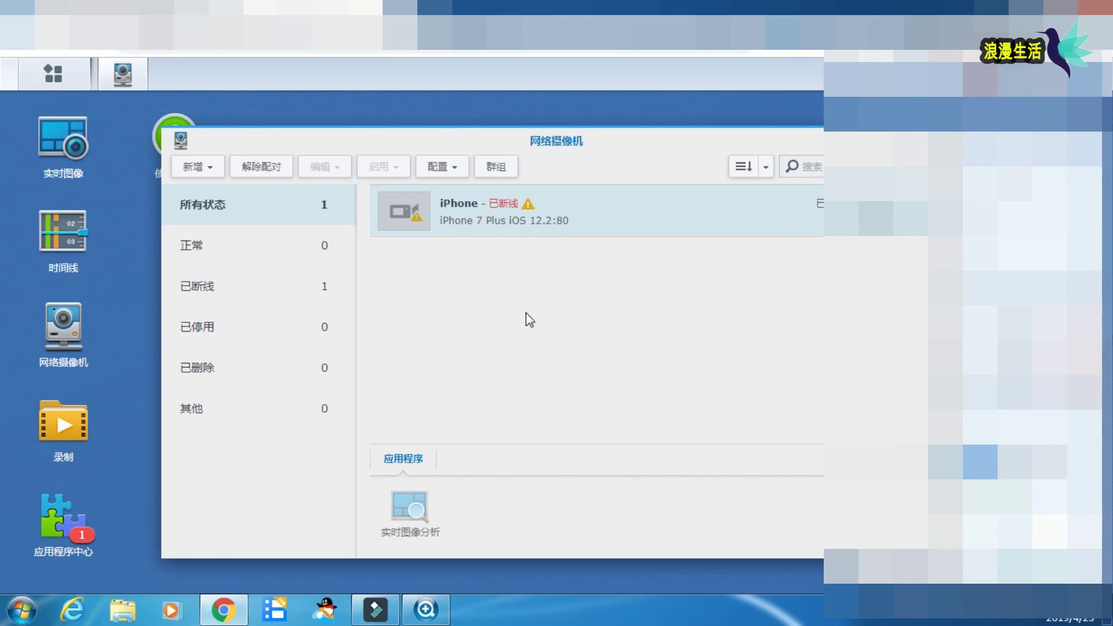
mouse_move(539, 219)
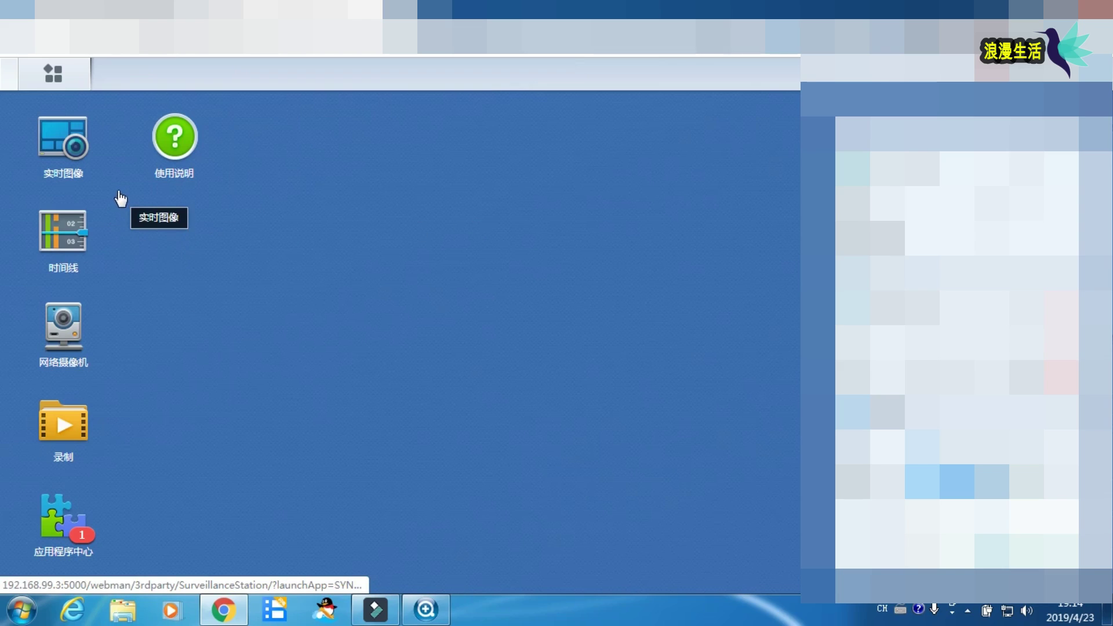
Search the application center for "cam" and show the LiveCam mobile app's download QR codes.
left_click(76, 533)
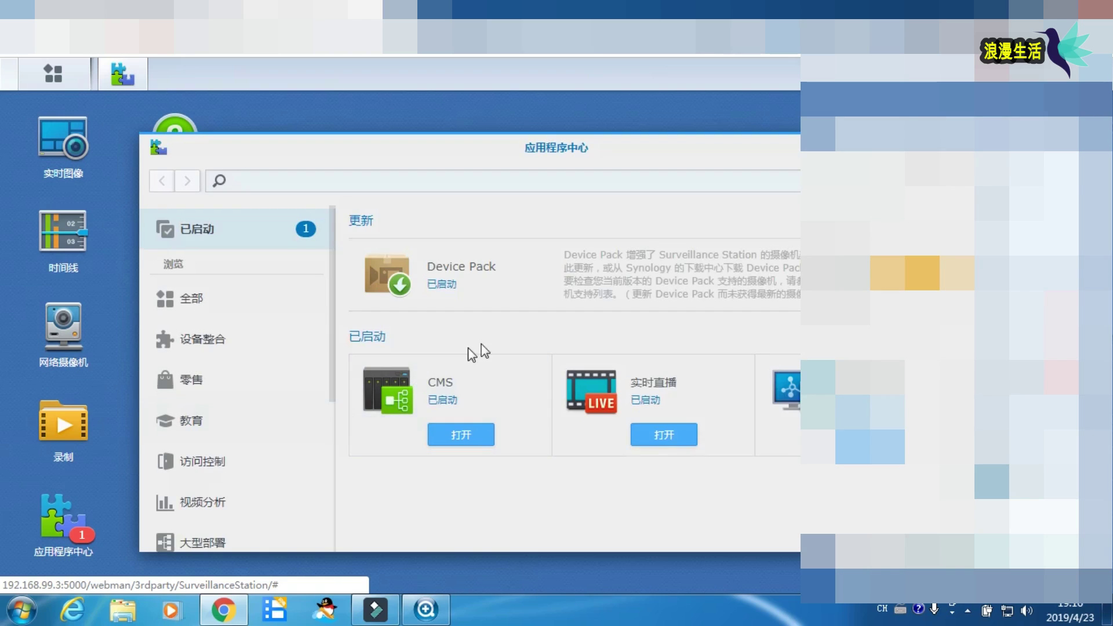
left_click(436, 180)
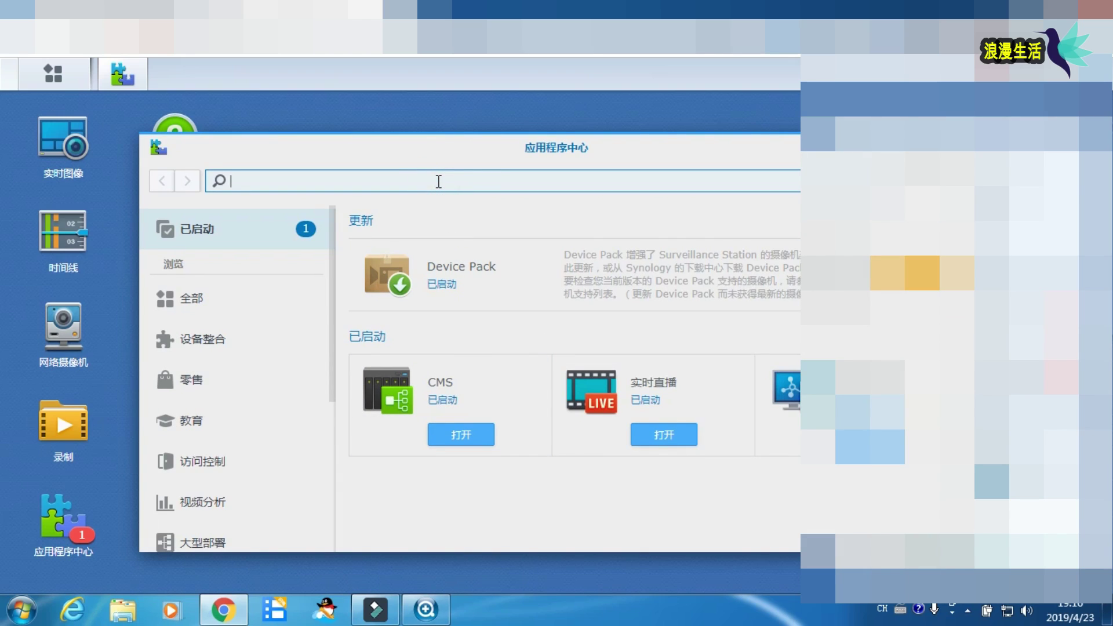
type("d")
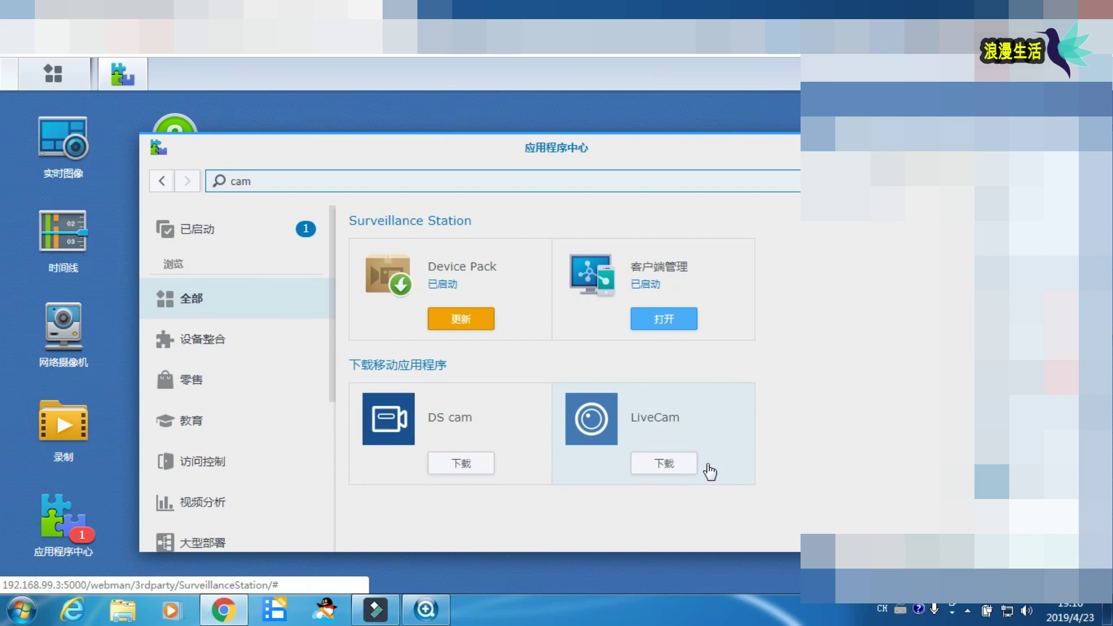
left_click(665, 464)
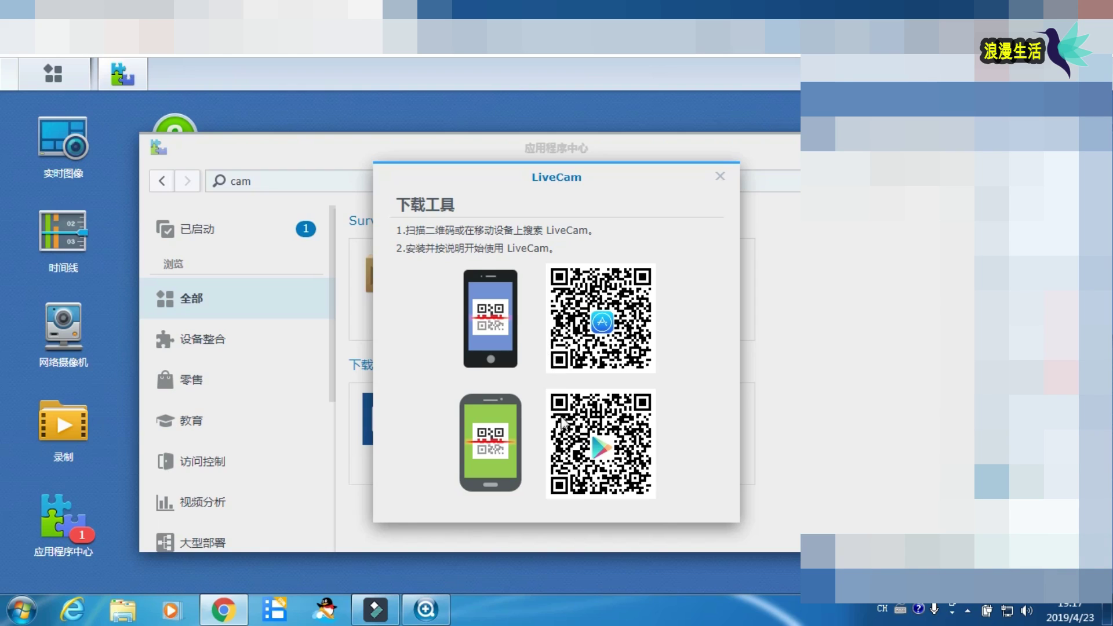
left_click(720, 176)
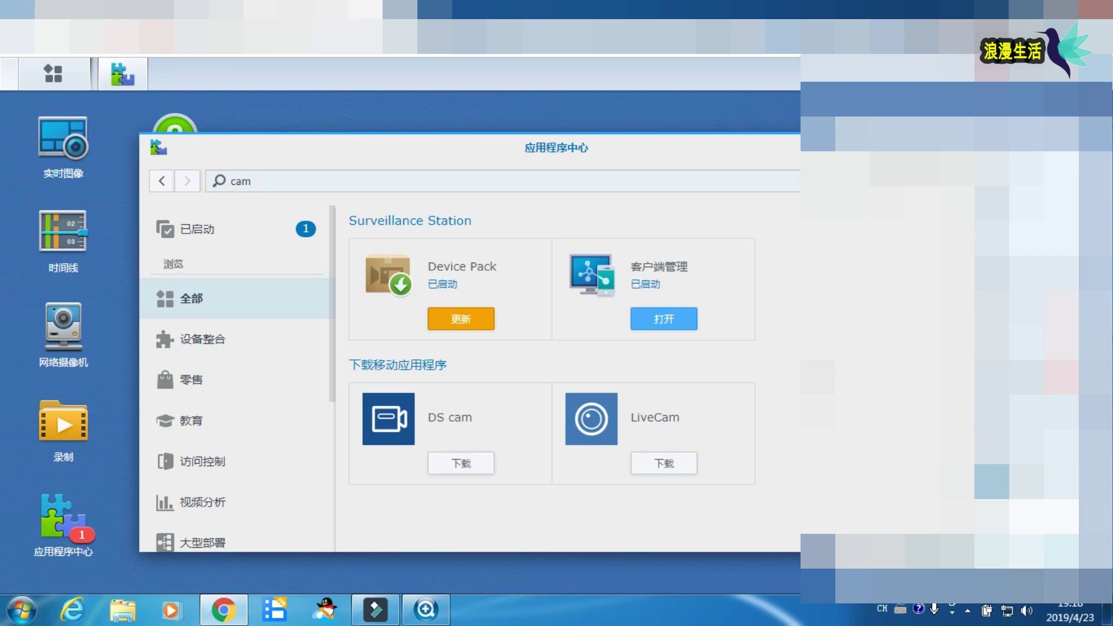
left_click(994, 147)
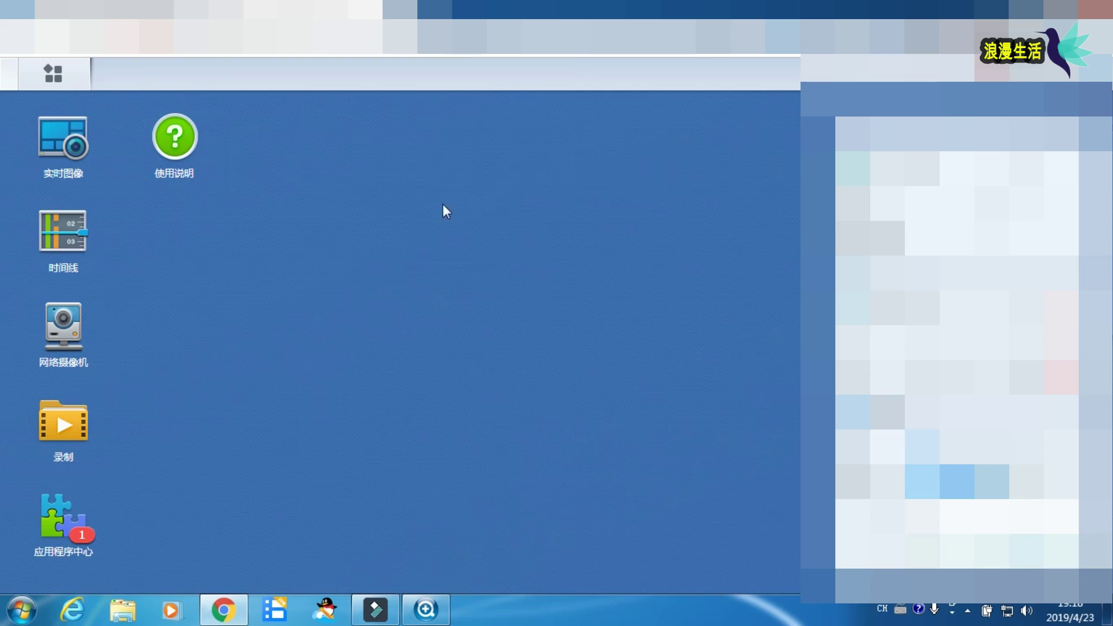
Check the recordings list for saved videos and close it.
left_click(72, 442)
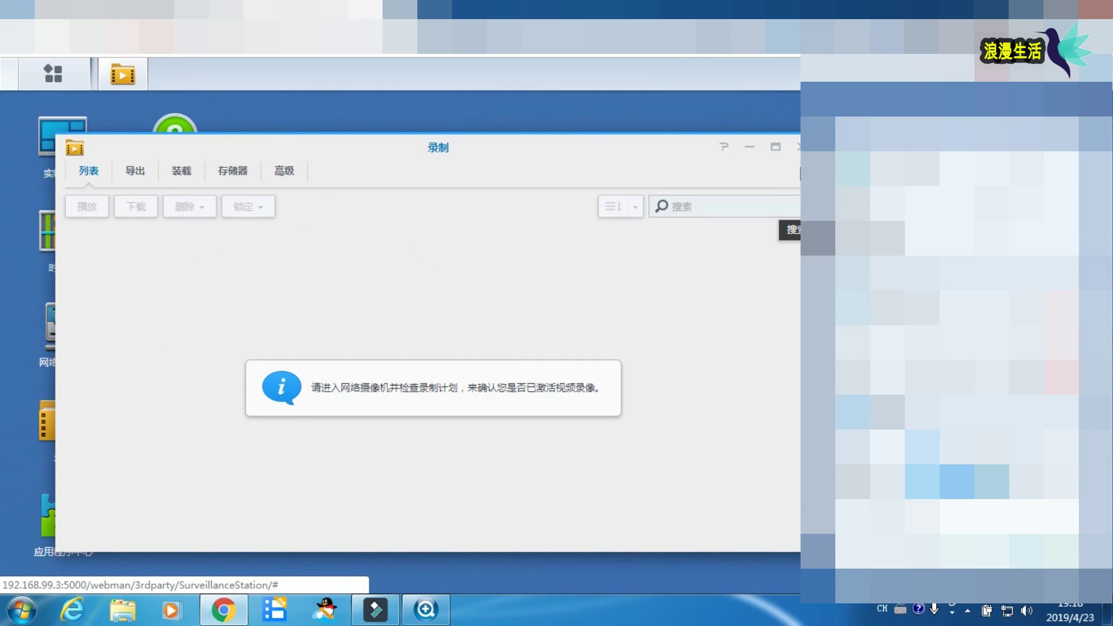
left_click_drag(795, 156, 794, 152)
left_click(799, 144)
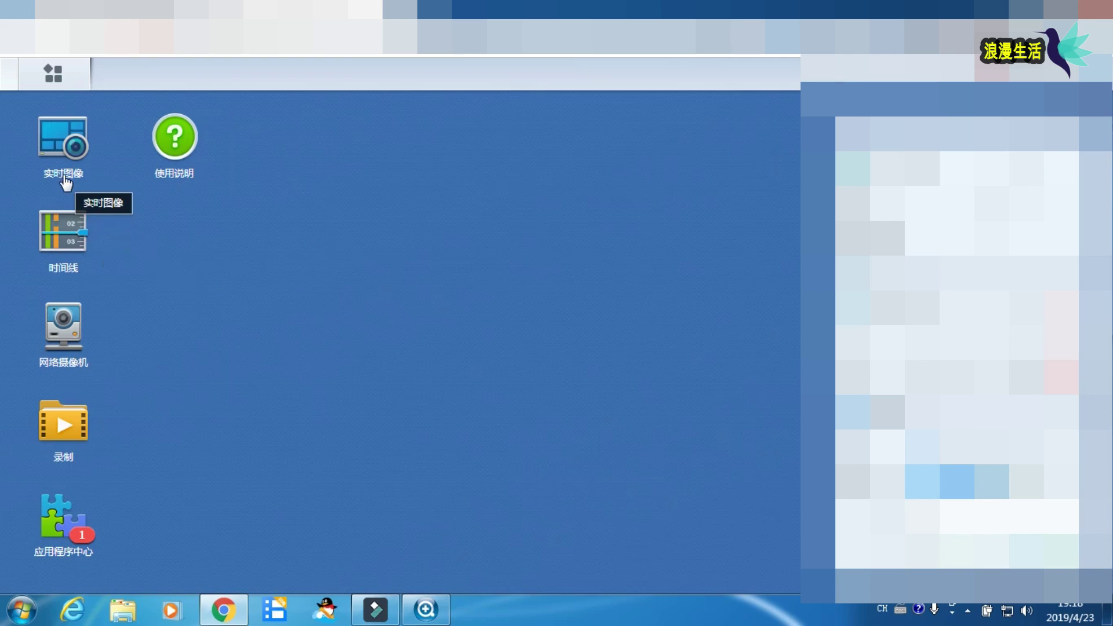
View the camera feed in the live view window and close it.
left_click(74, 139)
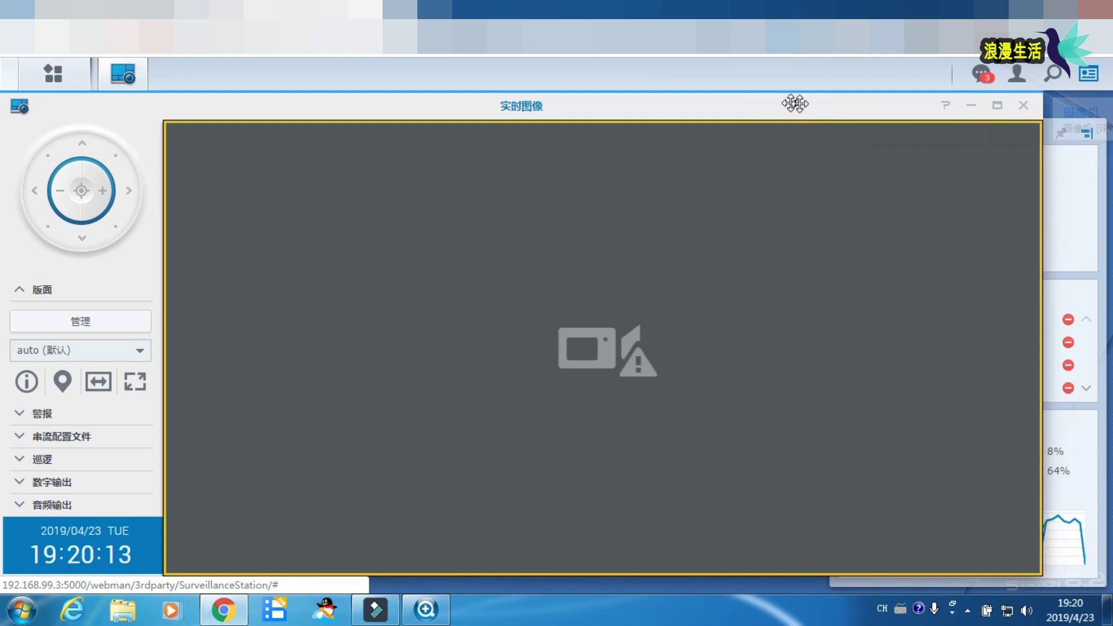
left_click(1019, 108)
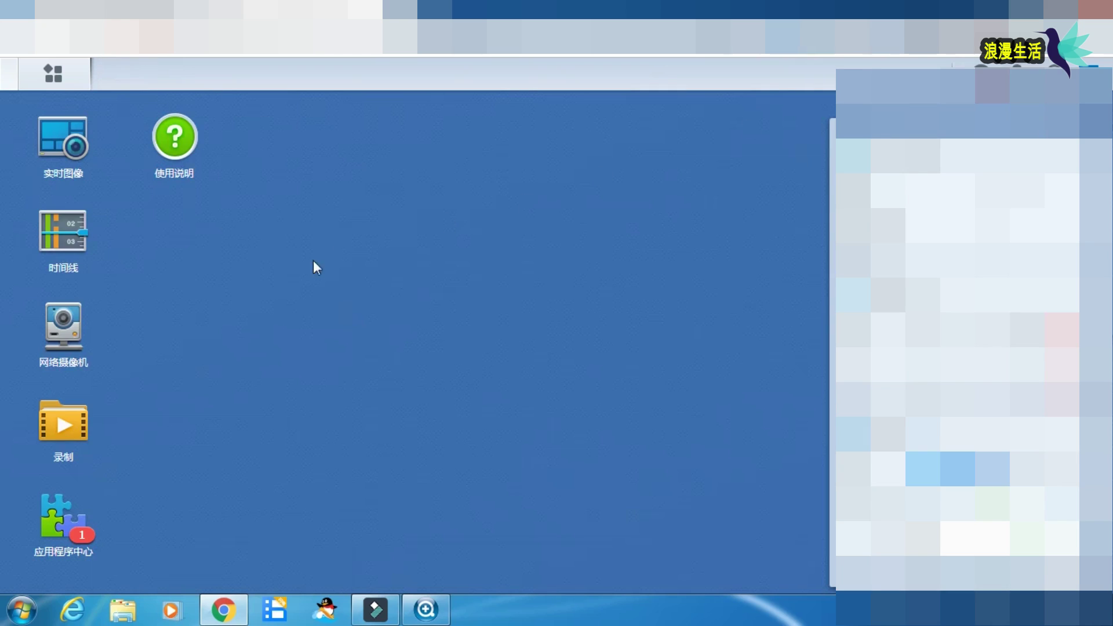
Select the iPhone recording in the recordings list and review its full-file and video-clip download options without downloading.
left_click(83, 443)
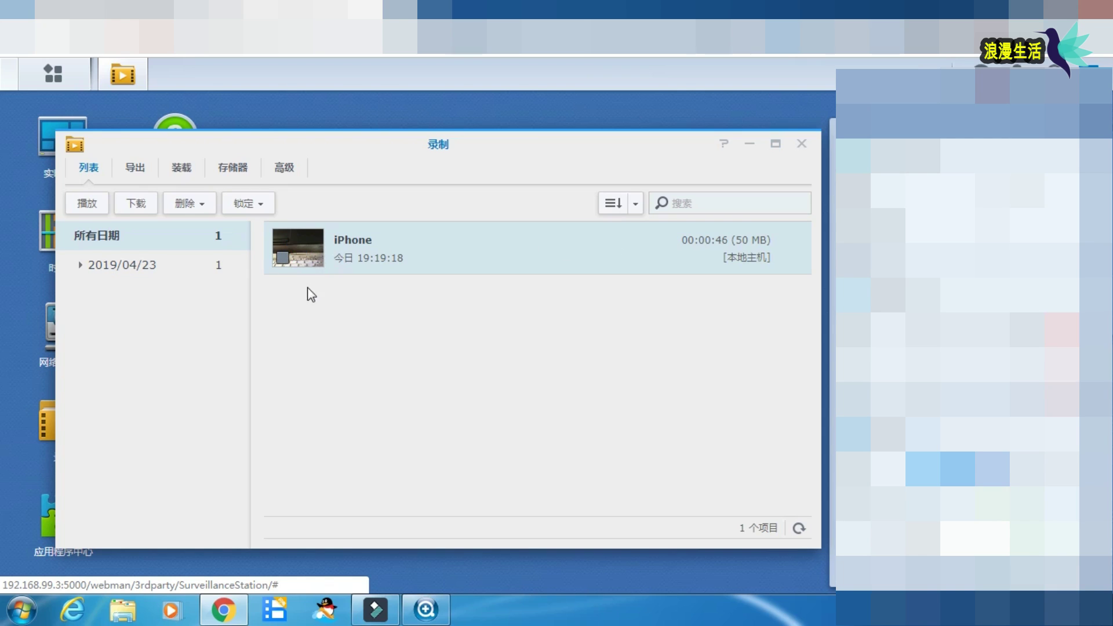
left_click(299, 248)
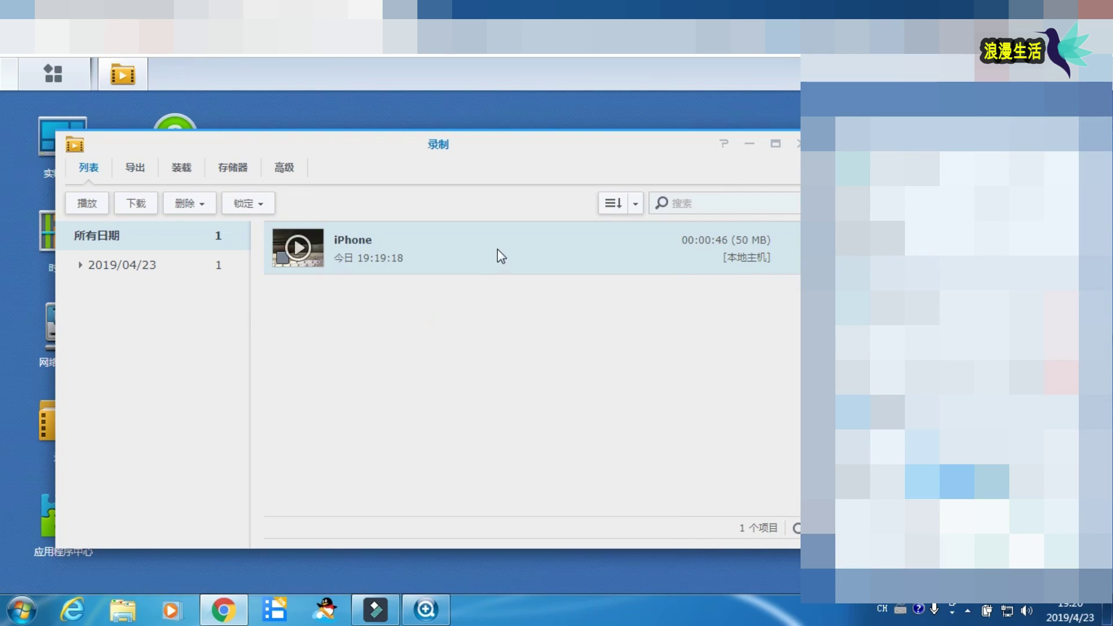
right_click(497, 251)
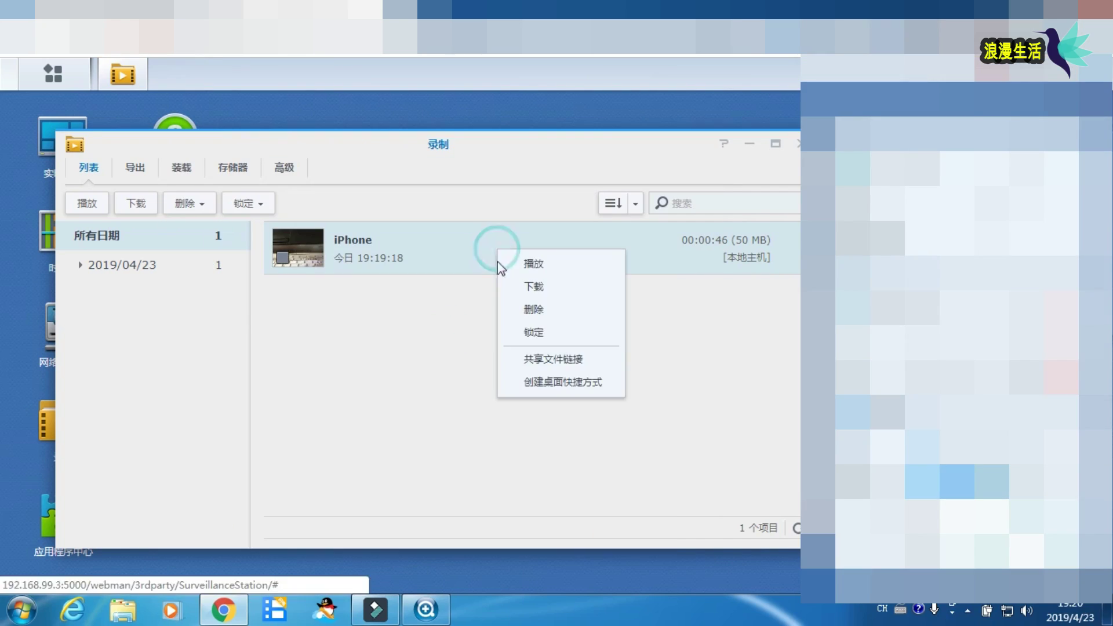
left_click(542, 290)
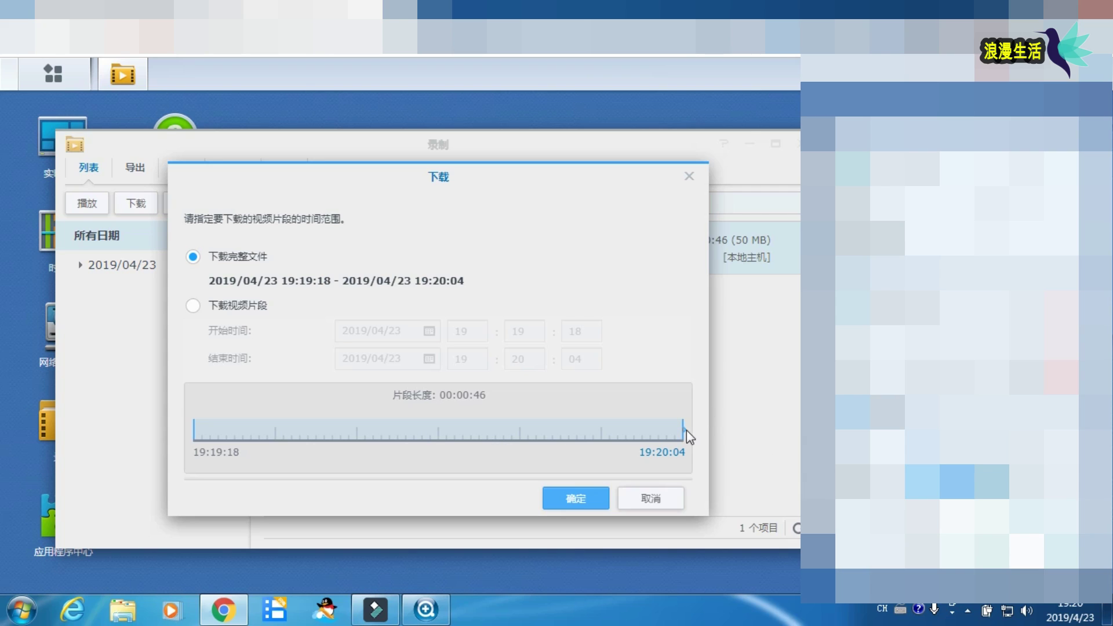
left_click(211, 304)
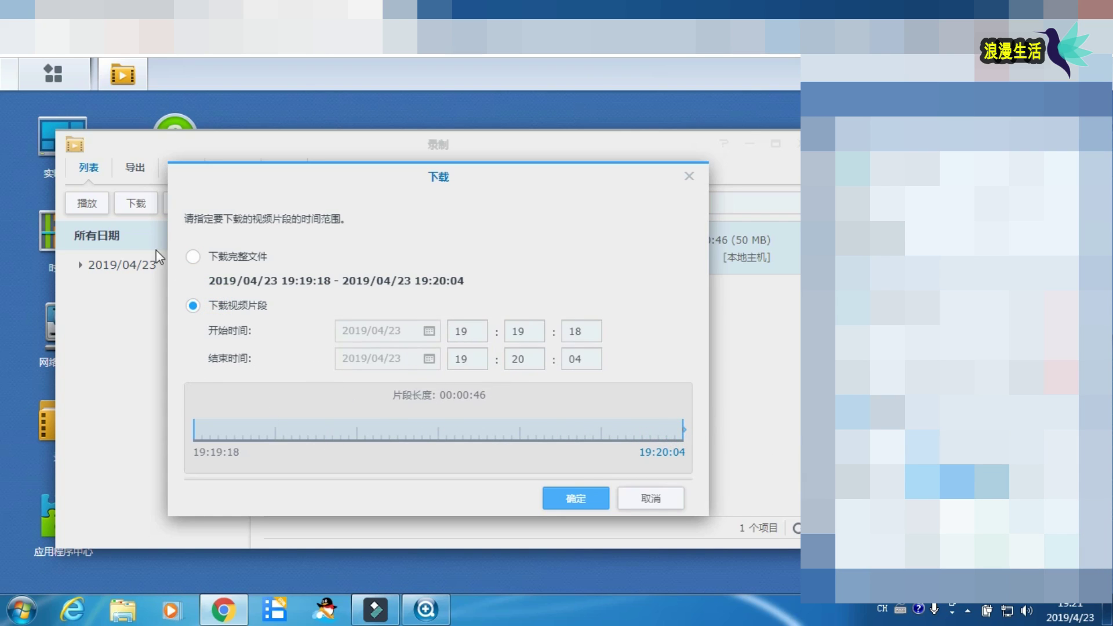
left_click(187, 256)
left_click(691, 181)
left_click(797, 143)
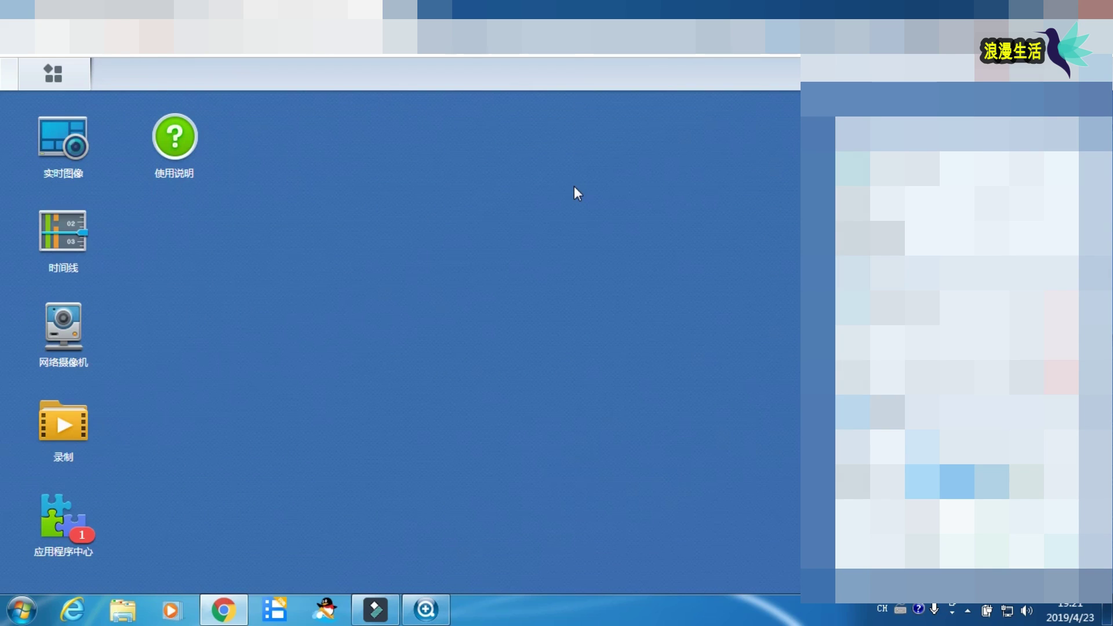